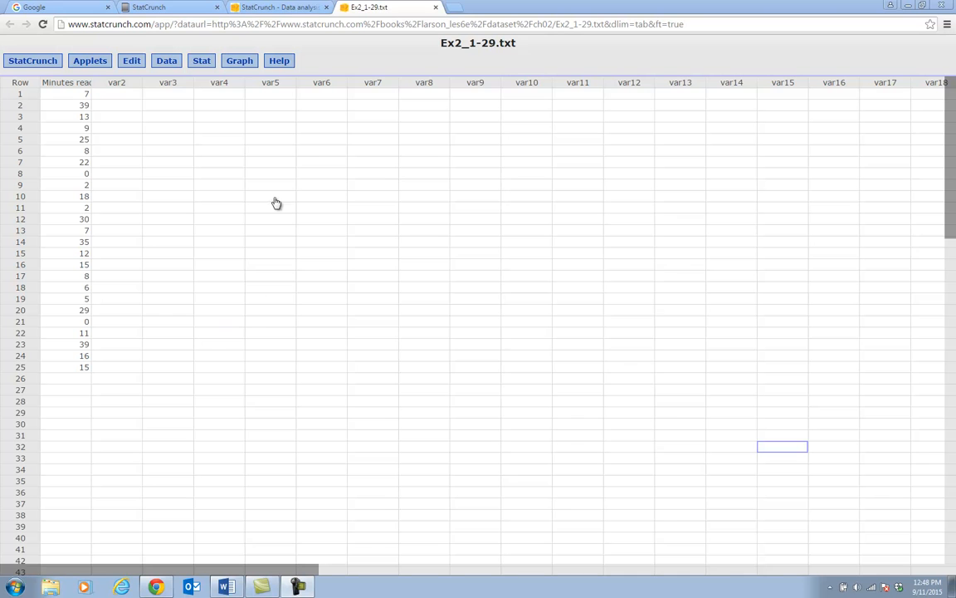
Step: Plot a frequency histogram of Minutes reading political blog with the default bins, inspect the first bar's interval, and close the graph
{"action": "left_click", "coordinate": [240, 62]}
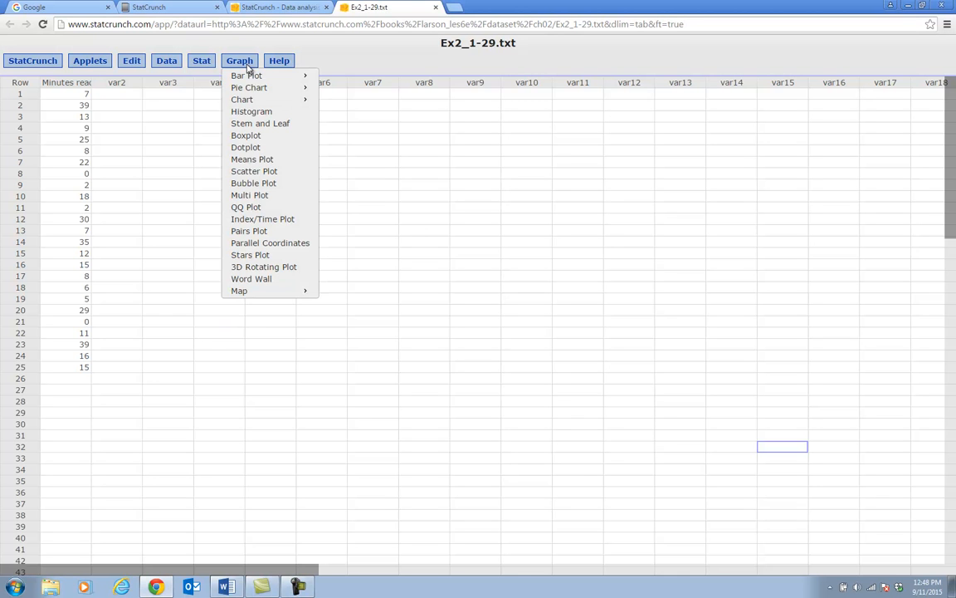
{"action": "left_click", "coordinate": [251, 113]}
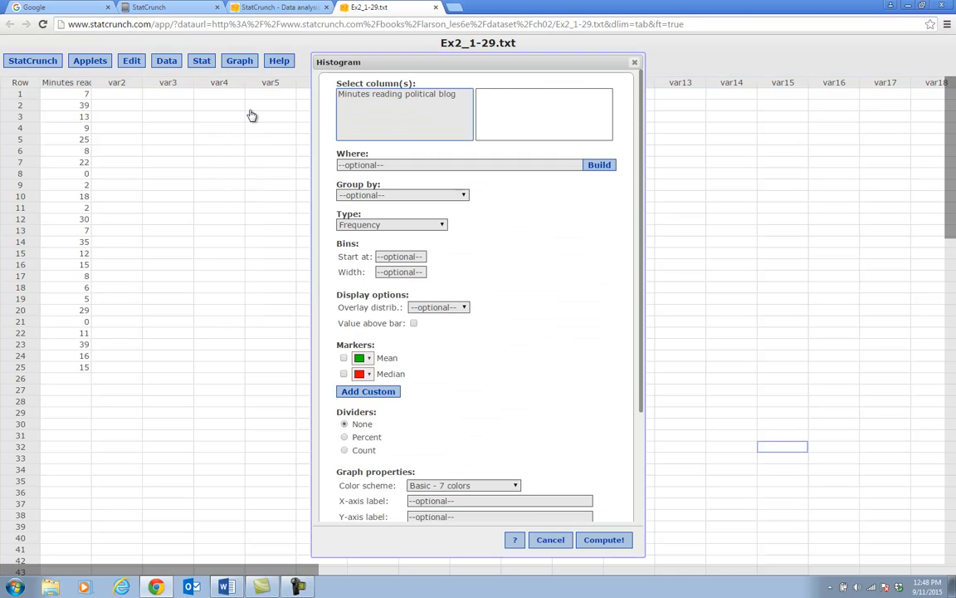
{"action": "left_click", "coordinate": [363, 93]}
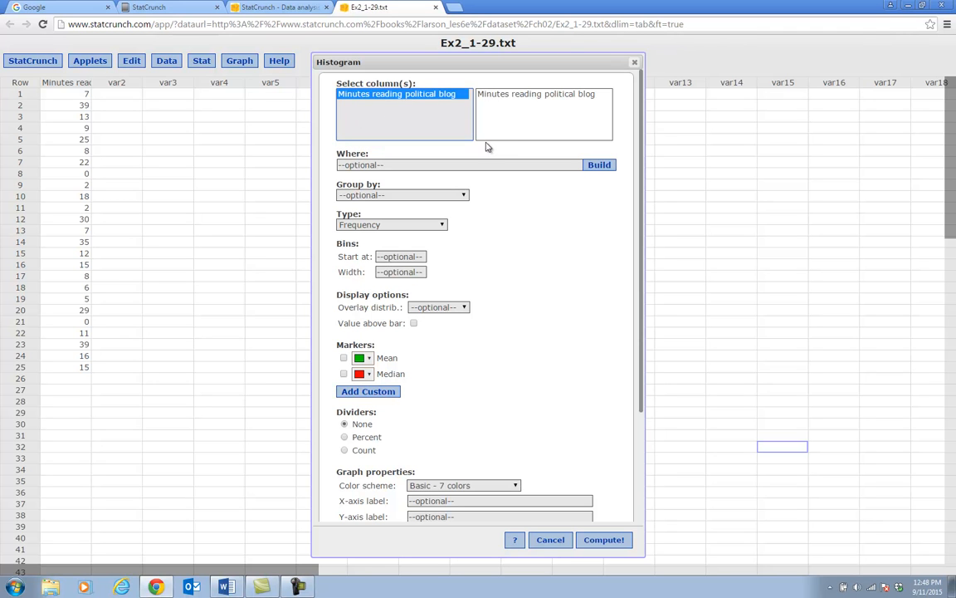
{"action": "left_click", "coordinate": [605, 540]}
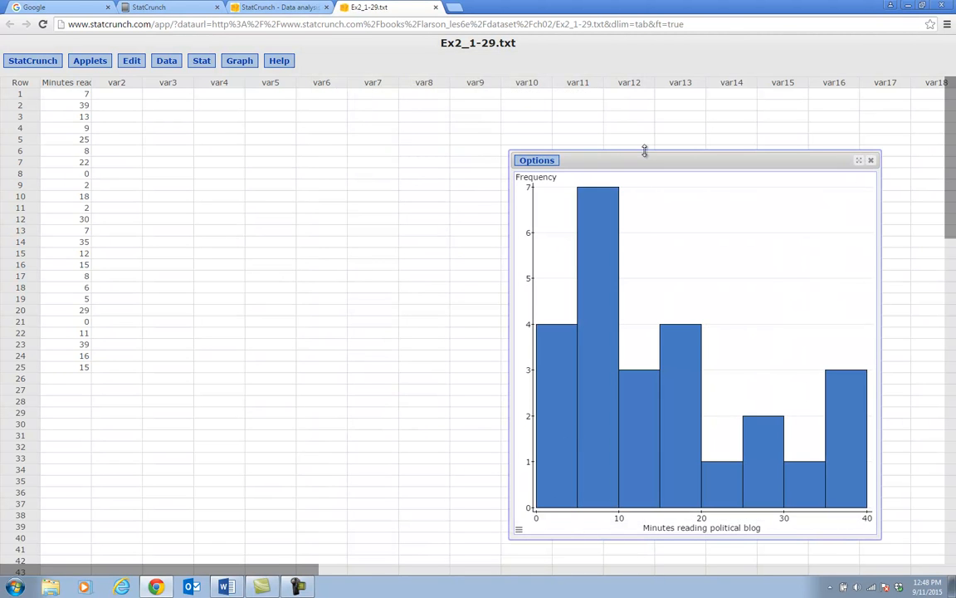
{"action": "left_click_drag", "start_coordinate": [645, 151], "coordinate": [603, 133]}
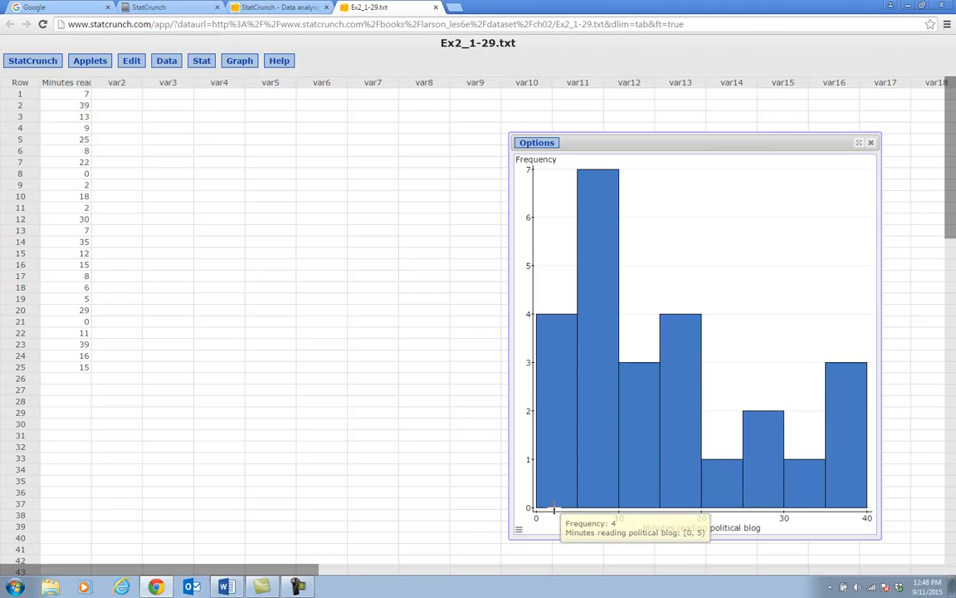
{"action": "mouse_move", "coordinate": [556, 502]}
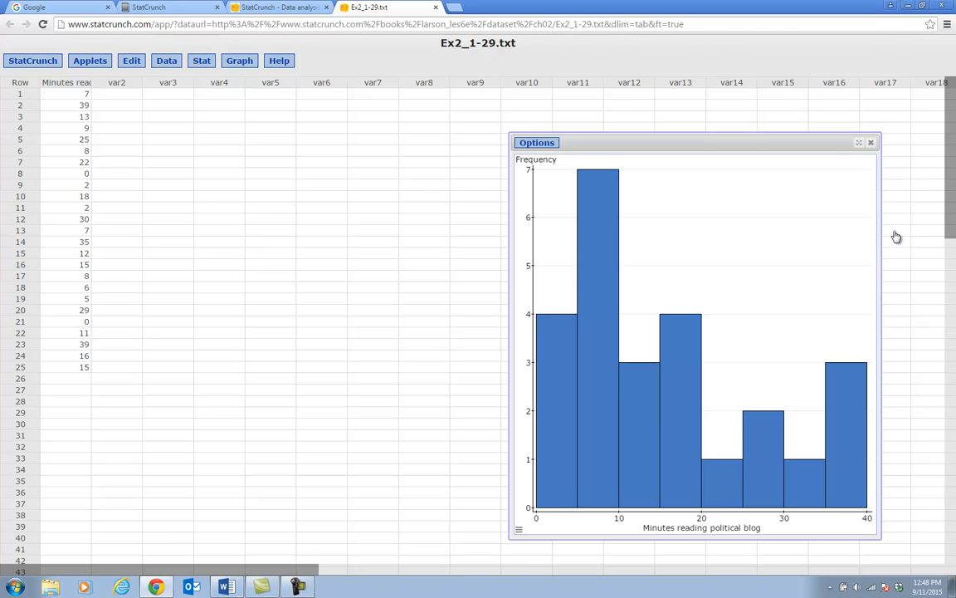
{"action": "left_click_drag", "start_coordinate": [867, 146], "coordinate": [852, 167]}
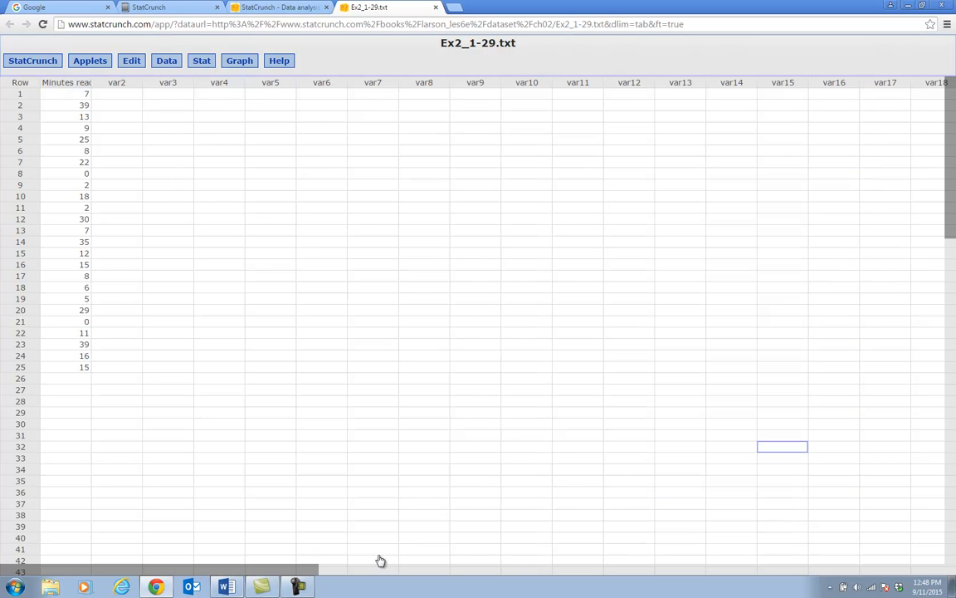
Step: Switch to the Word document and review the class width formula for a 5-class histogram
{"action": "left_click", "coordinate": [225, 587]}
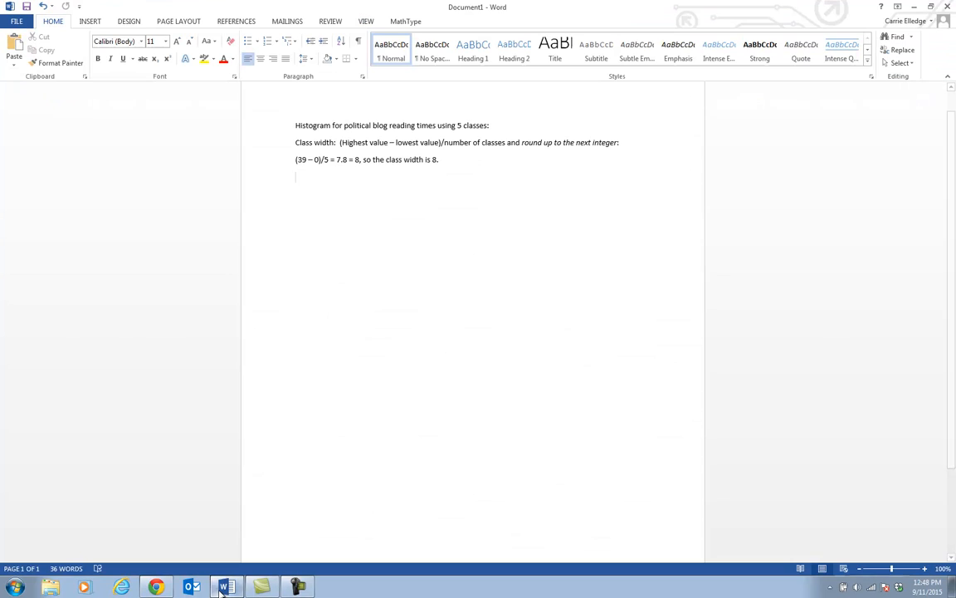
{"action": "left_click", "coordinate": [359, 193]}
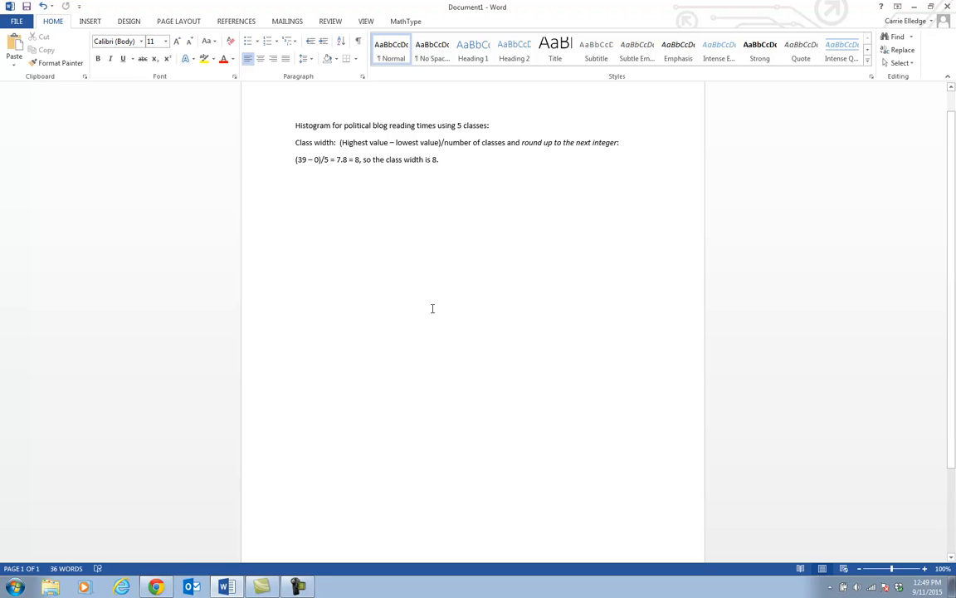
Step: Return to StatCrunch and compute column summary statistics for Minutes reading political blog
{"action": "left_click", "coordinate": [156, 587]}
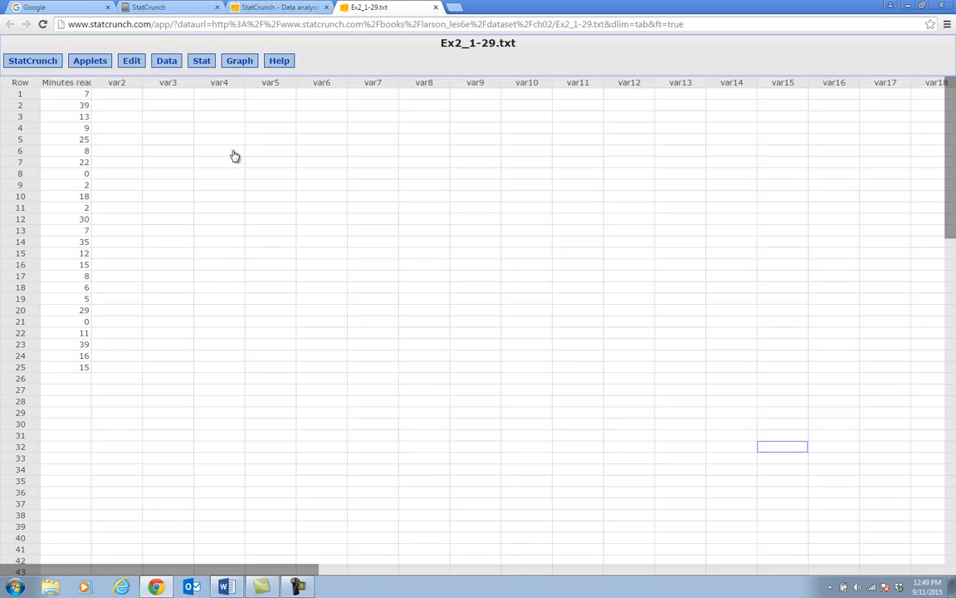
{"action": "left_click", "coordinate": [204, 63]}
{"action": "mouse_move", "coordinate": [211, 90]}
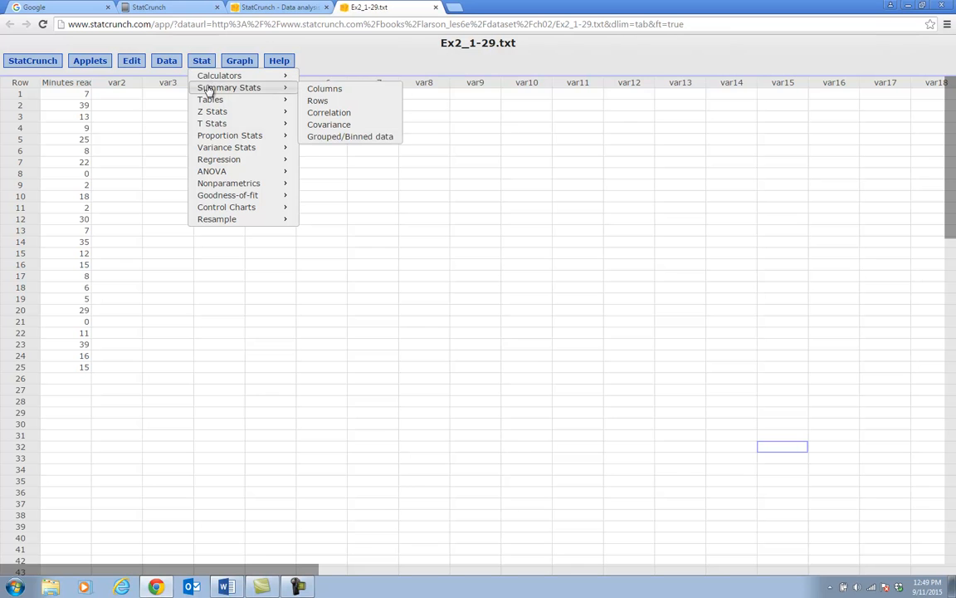
{"action": "left_click", "coordinate": [313, 93]}
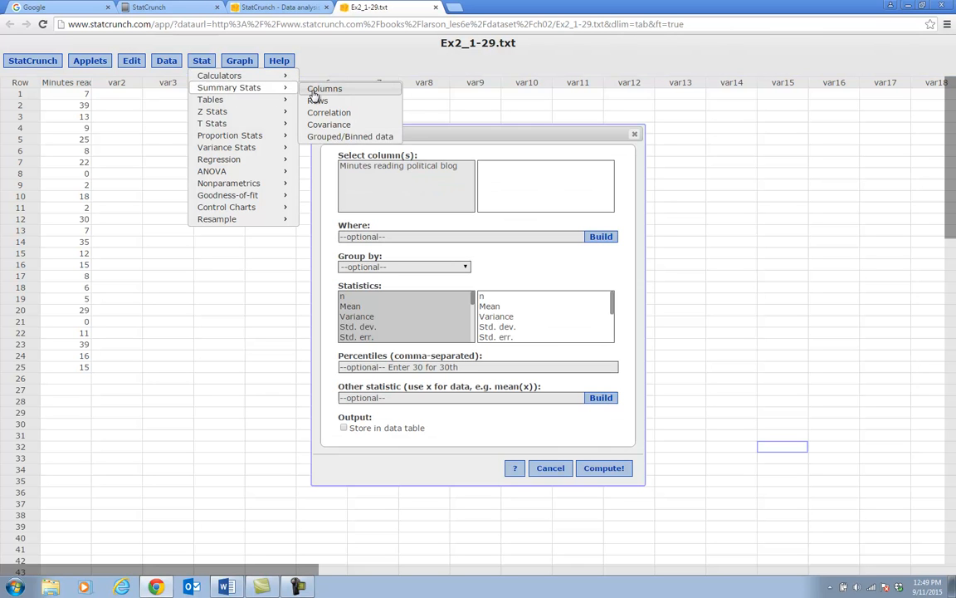
{"action": "left_click", "coordinate": [373, 168]}
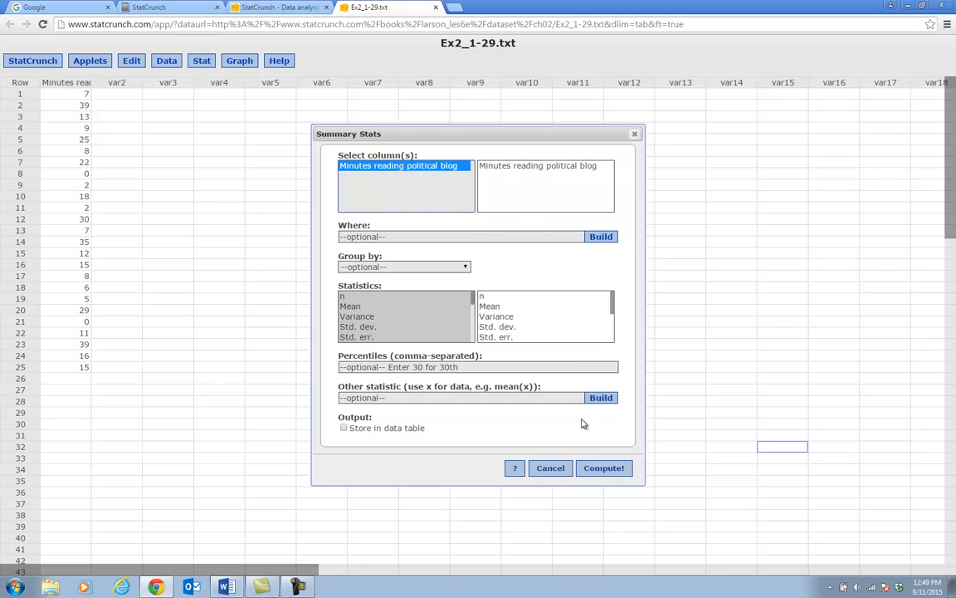
{"action": "left_click", "coordinate": [602, 470]}
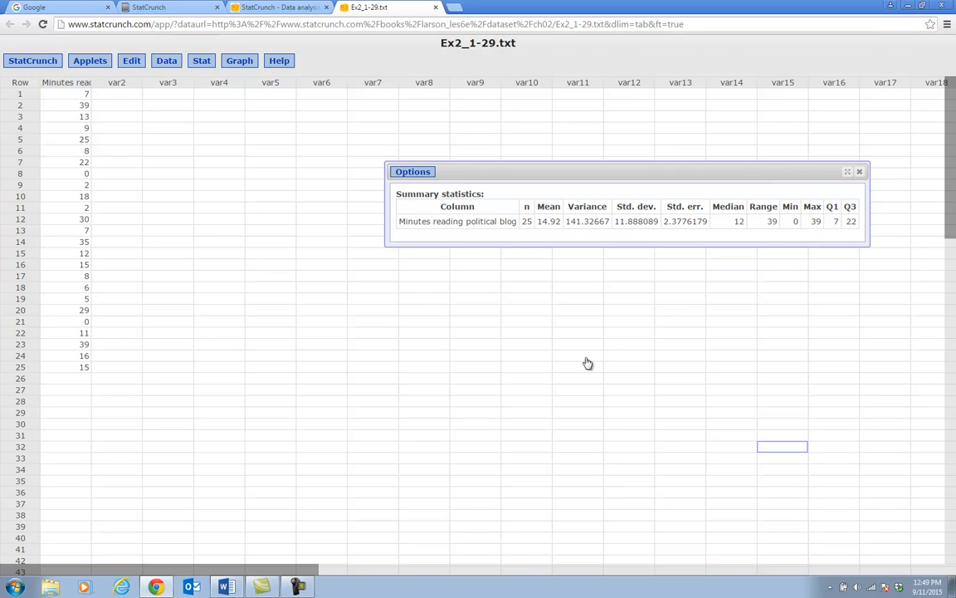
Step: Switch back to the Word document and check the class width calculation against the summary statistics
{"action": "left_click", "coordinate": [225, 587]}
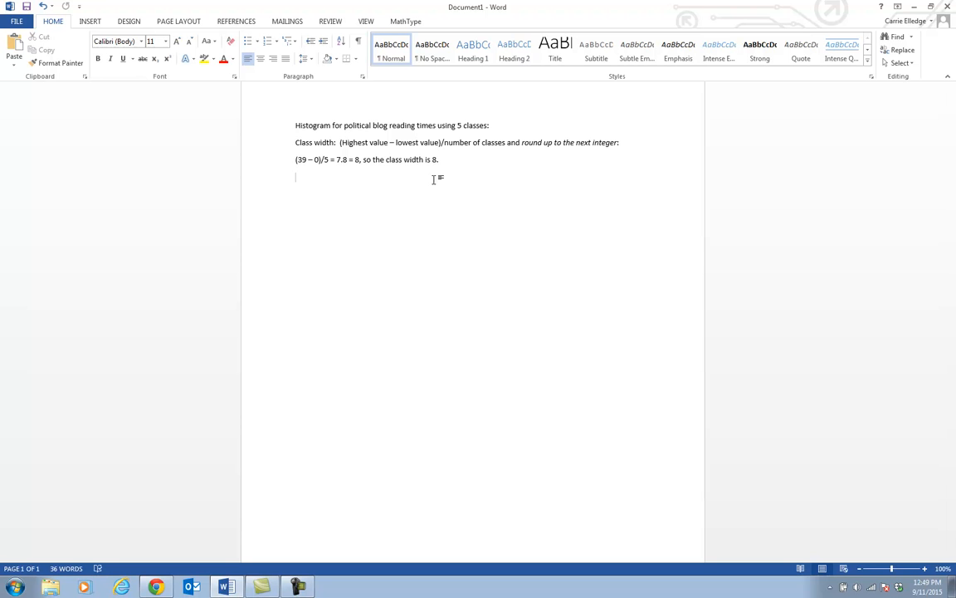
{"action": "key", "text": "Return"}
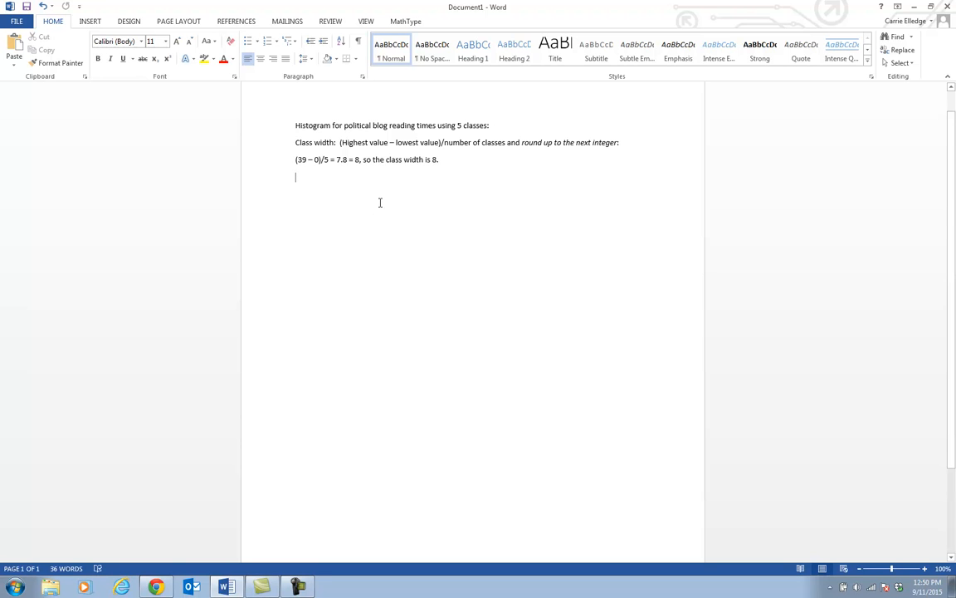
Step: In StatCrunch, create a frequency histogram of Minutes reading political blog with bin width 8, reposition its window, and inspect the bars
{"action": "left_click", "coordinate": [170, 588]}
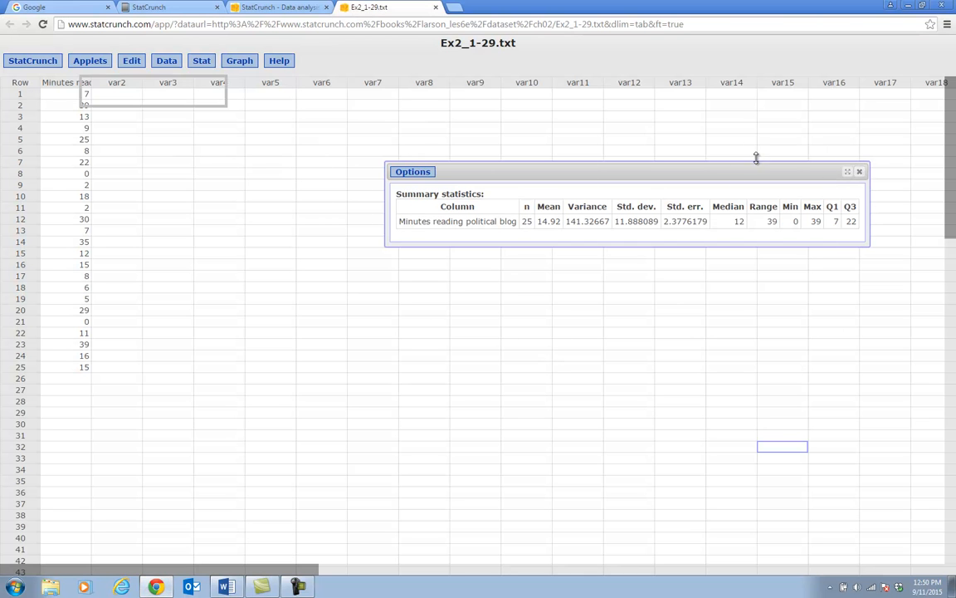
{"action": "left_click", "coordinate": [237, 63]}
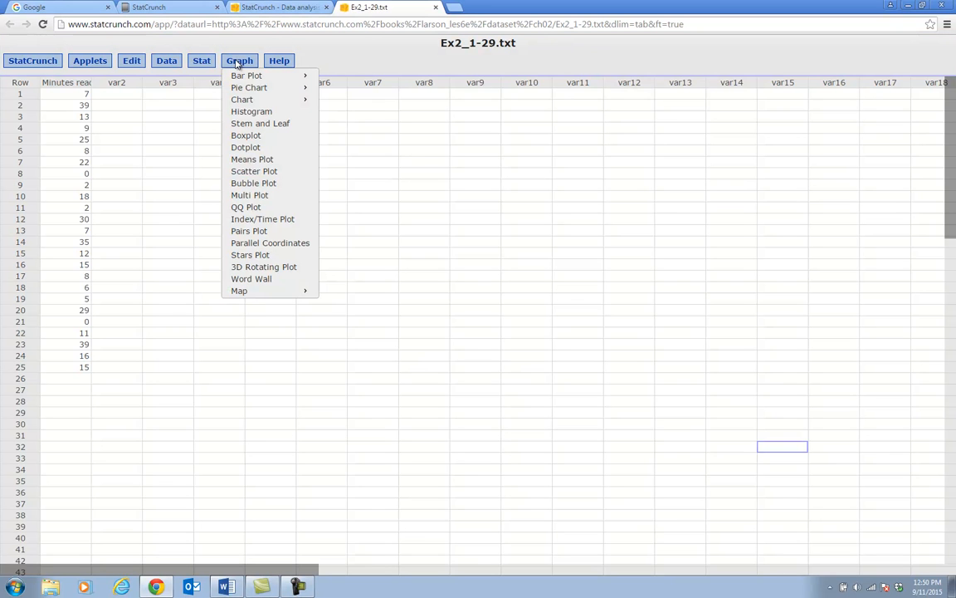
{"action": "left_click", "coordinate": [242, 114]}
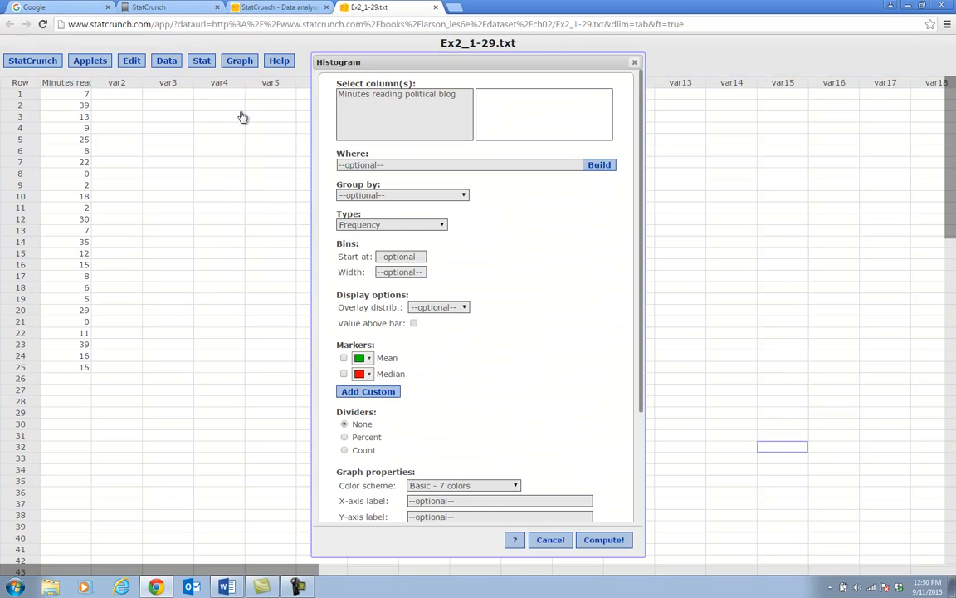
{"action": "left_click", "coordinate": [386, 97]}
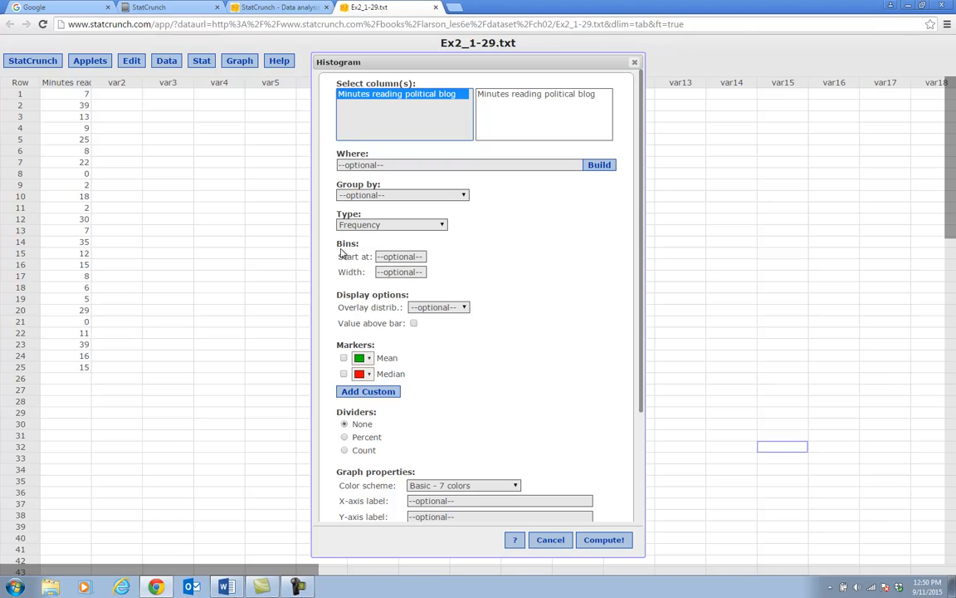
{"action": "left_click", "coordinate": [396, 272]}
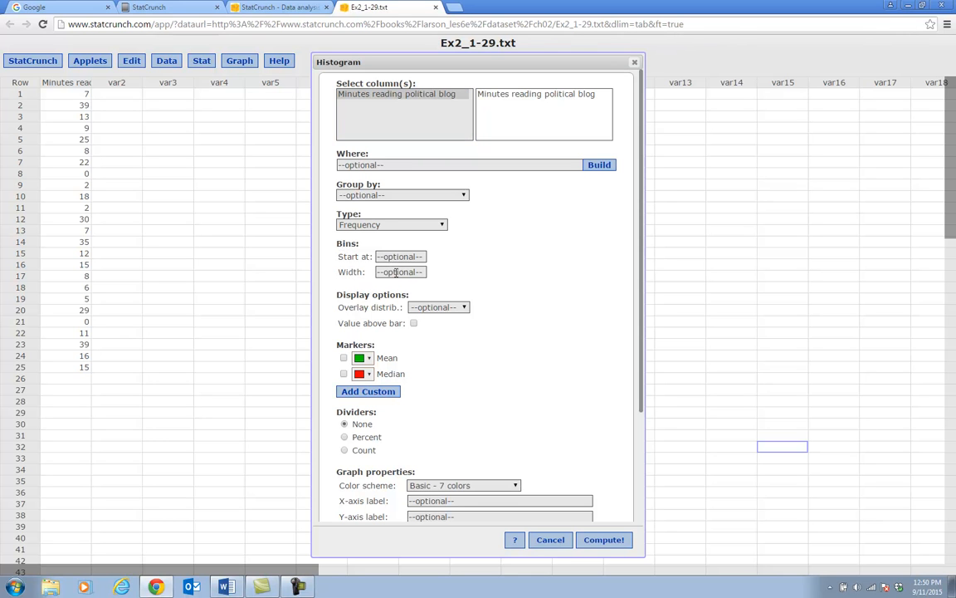
{"action": "type", "text": "8"}
{"action": "left_click", "coordinate": [611, 541]}
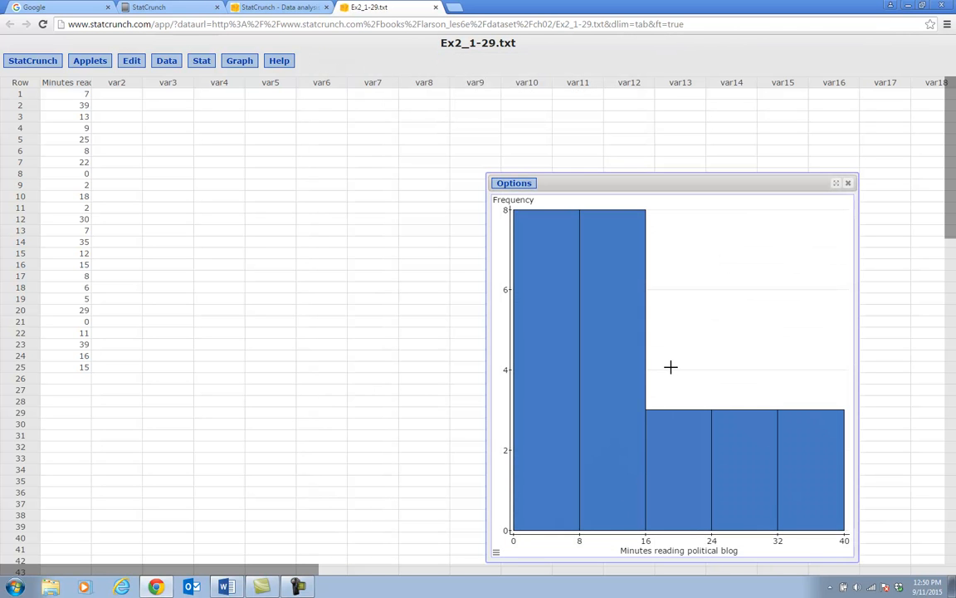
{"action": "left_click_drag", "start_coordinate": [674, 179], "coordinate": [523, 83]}
{"action": "mouse_move", "coordinate": [405, 390]}
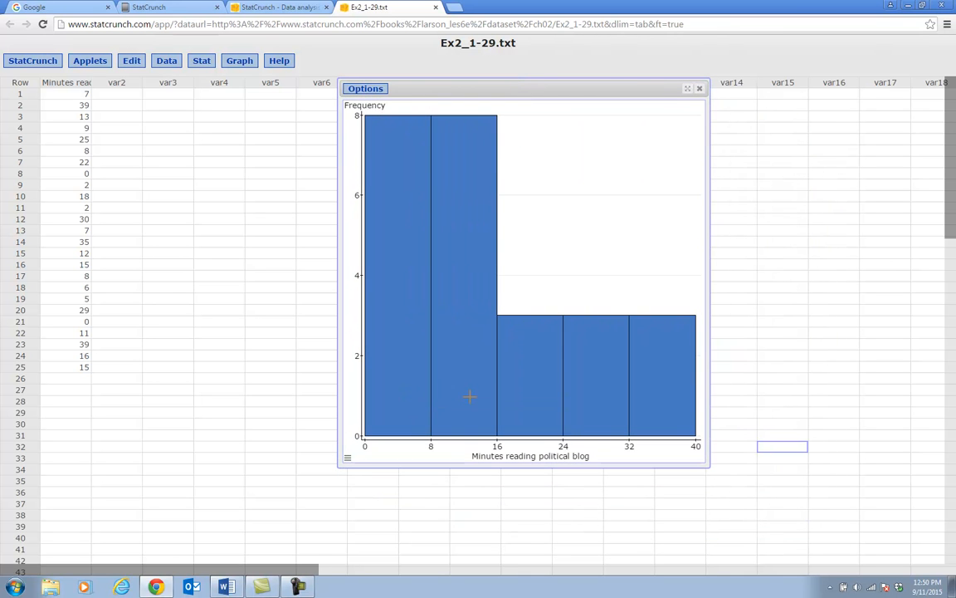
{"action": "mouse_move", "coordinate": [477, 397]}
Step: Copy the histogram with bin width 8 to the clipboard as an image
{"action": "left_click", "coordinate": [370, 94]}
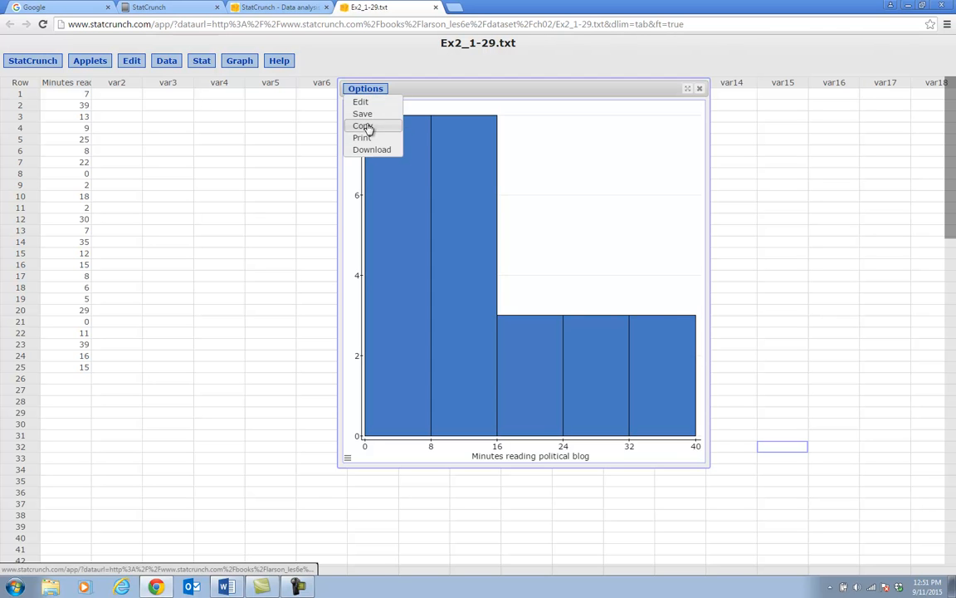
{"action": "left_click", "coordinate": [367, 126]}
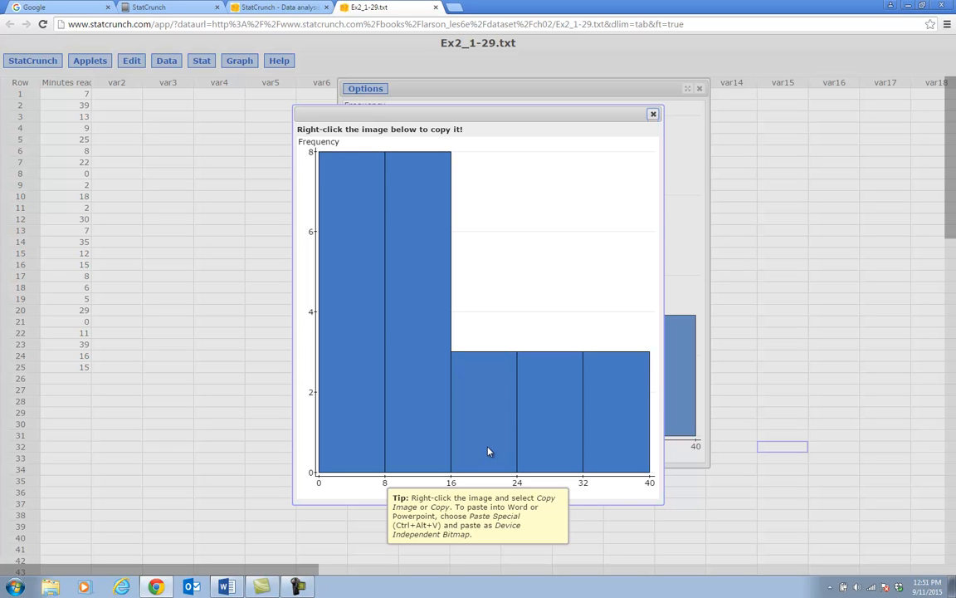
{"action": "right_click", "coordinate": [489, 259]}
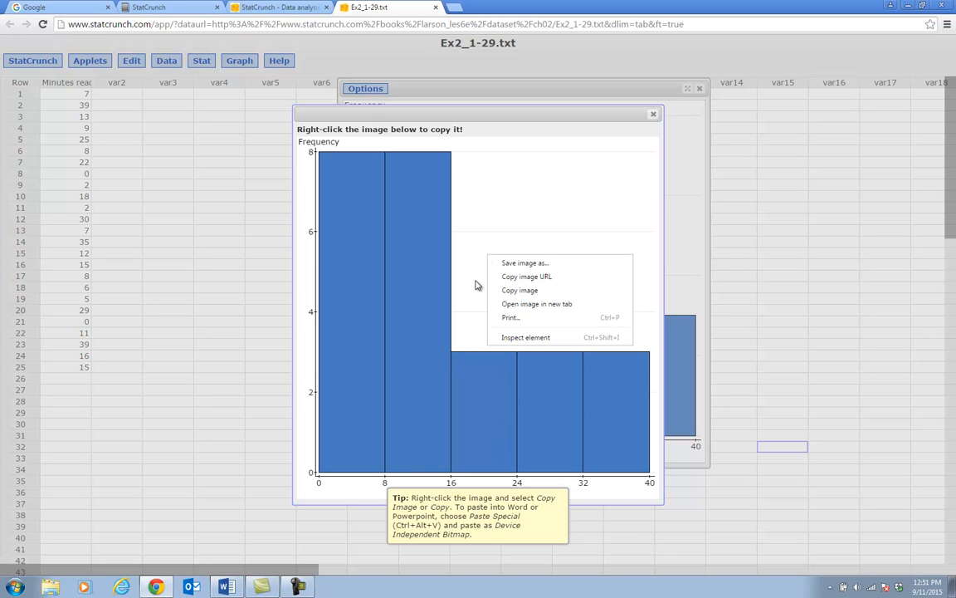
{"action": "left_click", "coordinate": [516, 291]}
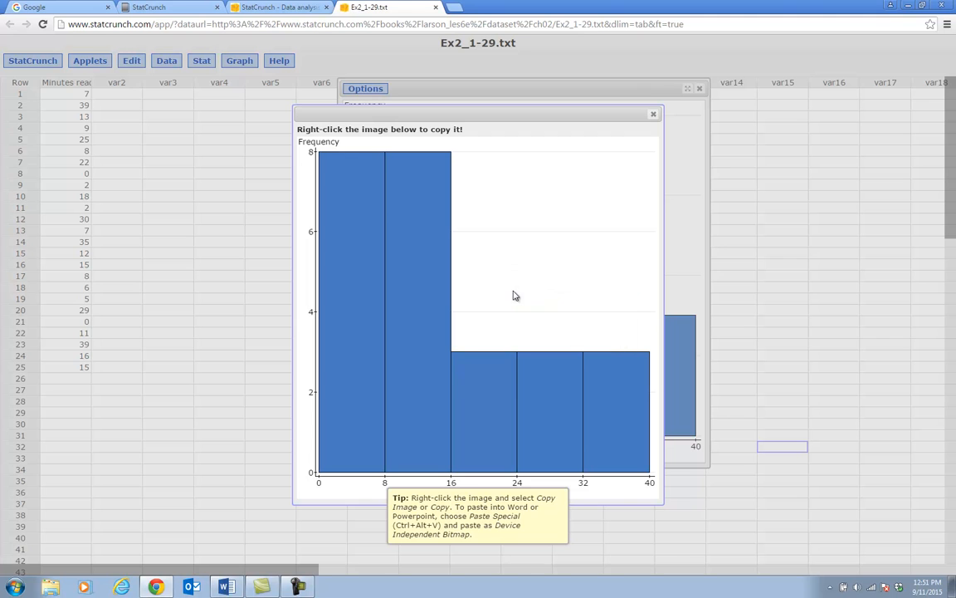
Step: Switch to Word and paste the histogram below the class width calculation as a Device Independent Bitmap
{"action": "left_click", "coordinate": [226, 586]}
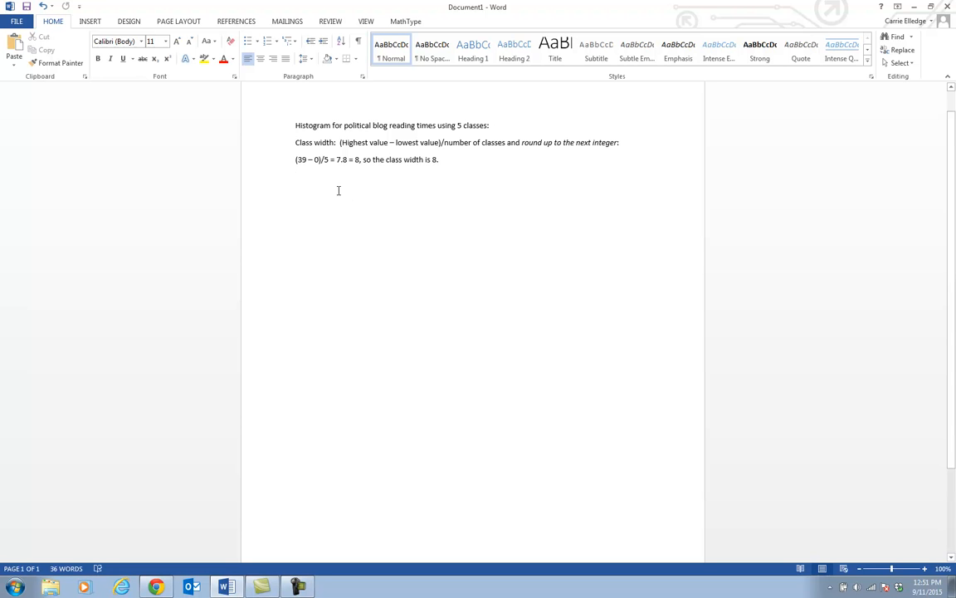
{"action": "left_click", "coordinate": [30, 113]}
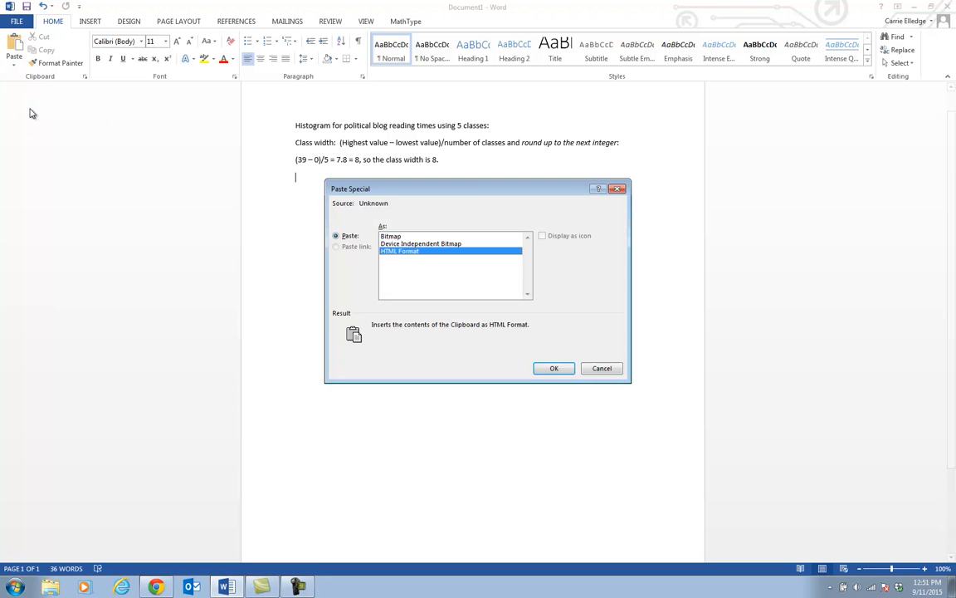
{"action": "left_click", "coordinate": [433, 245]}
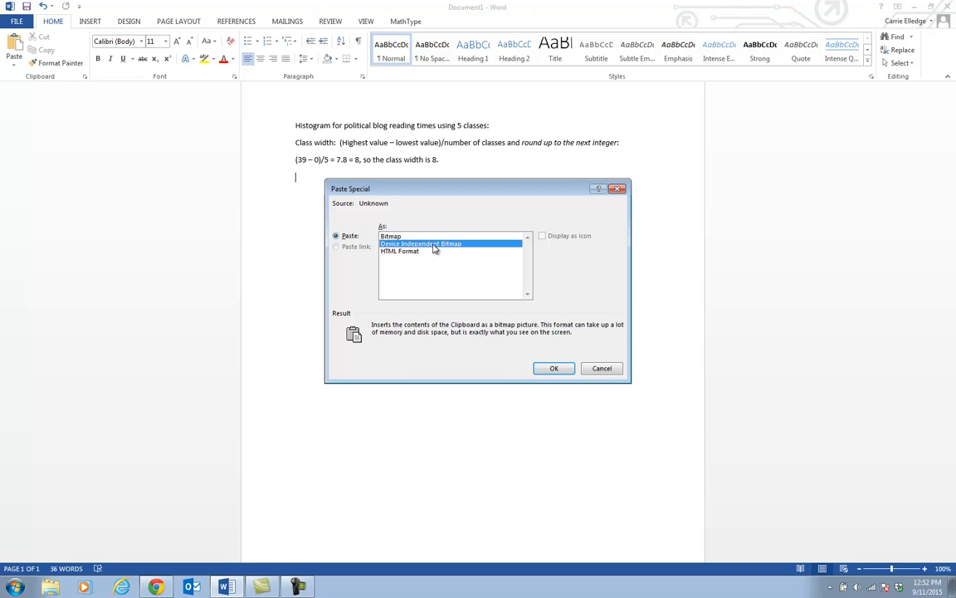
{"action": "left_click", "coordinate": [554, 370]}
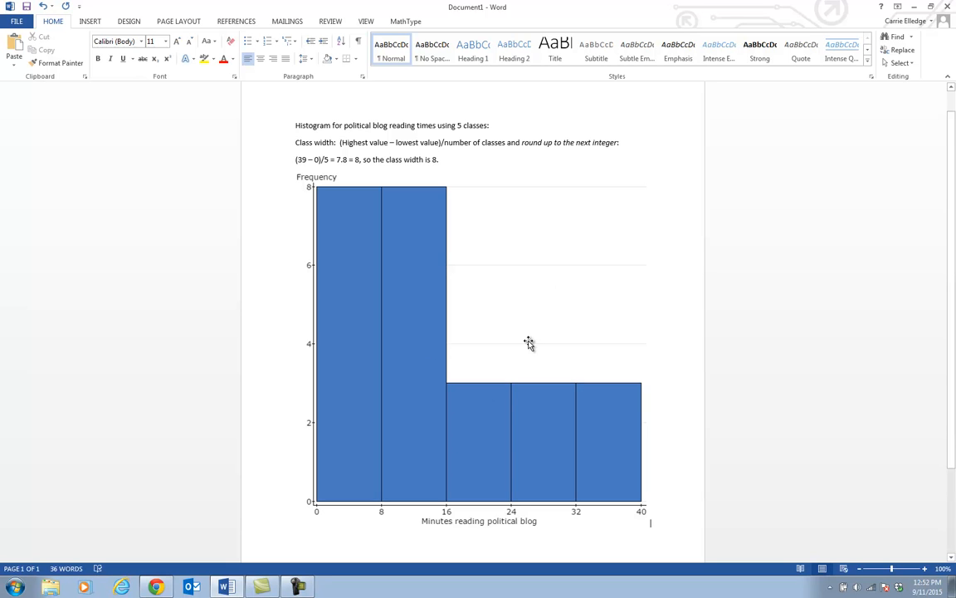
Step: Resize the pasted histogram picture to 3" high and 3" wide, then deselect it
{"action": "right_click", "coordinate": [503, 275]}
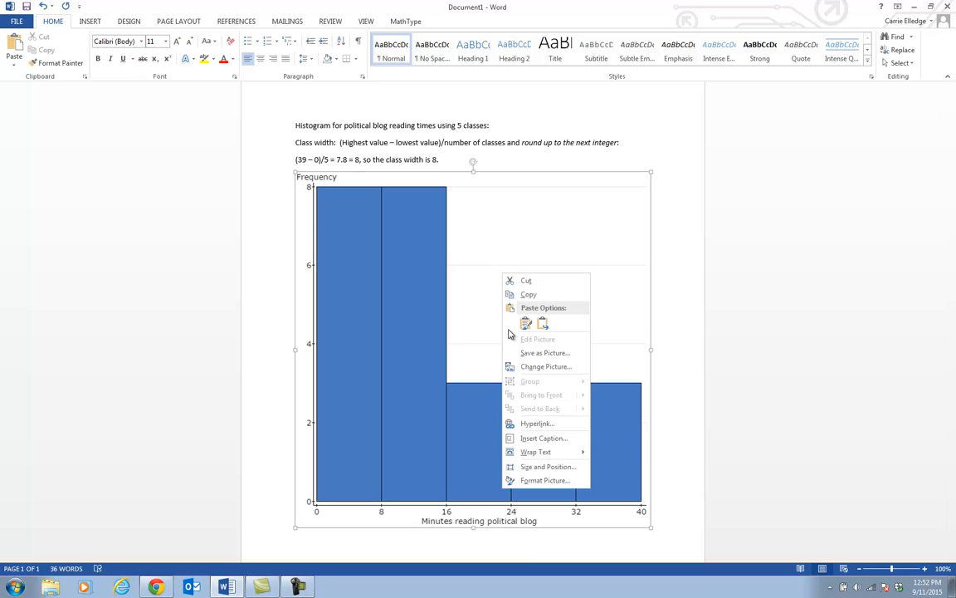
{"action": "left_click", "coordinate": [543, 467]}
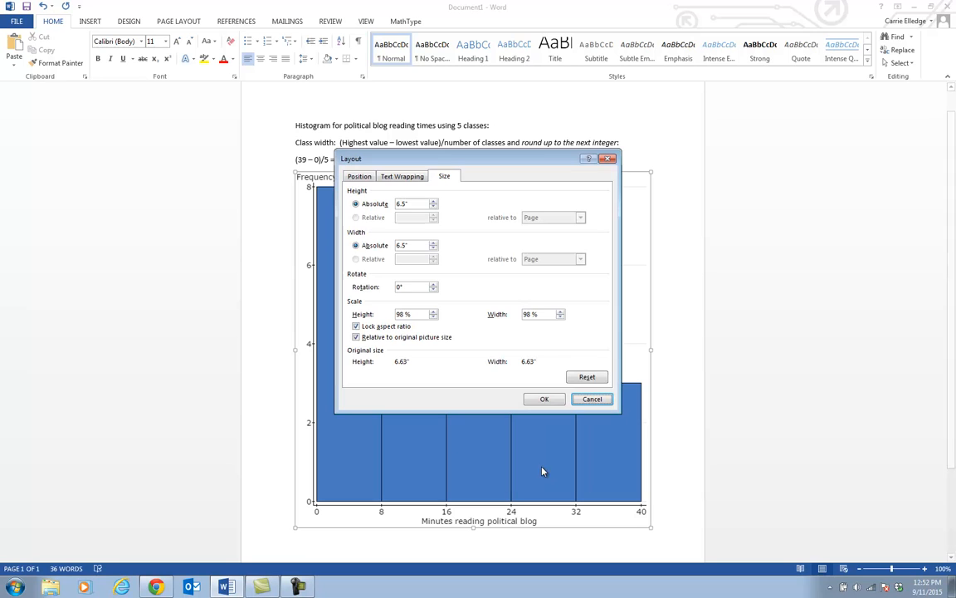
{"action": "left_click", "coordinate": [434, 208]}
{"action": "left_click", "coordinate": [433, 207]}
{"action": "left_click", "coordinate": [433, 207]}
{"action": "left_click", "coordinate": [433, 207]}
{"action": "left_click", "coordinate": [434, 207]}
{"action": "left_click", "coordinate": [433, 208]}
{"action": "left_click", "coordinate": [433, 208]}
{"action": "left_click", "coordinate": [433, 207]}
{"action": "left_click", "coordinate": [433, 207]}
{"action": "left_click", "coordinate": [433, 207]}
{"action": "left_click", "coordinate": [433, 207]}
{"action": "left_click", "coordinate": [433, 207]}
{"action": "left_click", "coordinate": [433, 208]}
{"action": "left_click", "coordinate": [433, 208]}
{"action": "left_click", "coordinate": [433, 208]}
{"action": "left_click", "coordinate": [433, 207]}
{"action": "left_click", "coordinate": [434, 207]}
{"action": "left_click", "coordinate": [434, 208]}
{"action": "left_click", "coordinate": [434, 208]}
{"action": "left_click", "coordinate": [433, 208]}
{"action": "left_click", "coordinate": [433, 208]}
{"action": "left_click", "coordinate": [434, 207]}
{"action": "left_click", "coordinate": [433, 208]}
{"action": "left_click", "coordinate": [434, 208]}
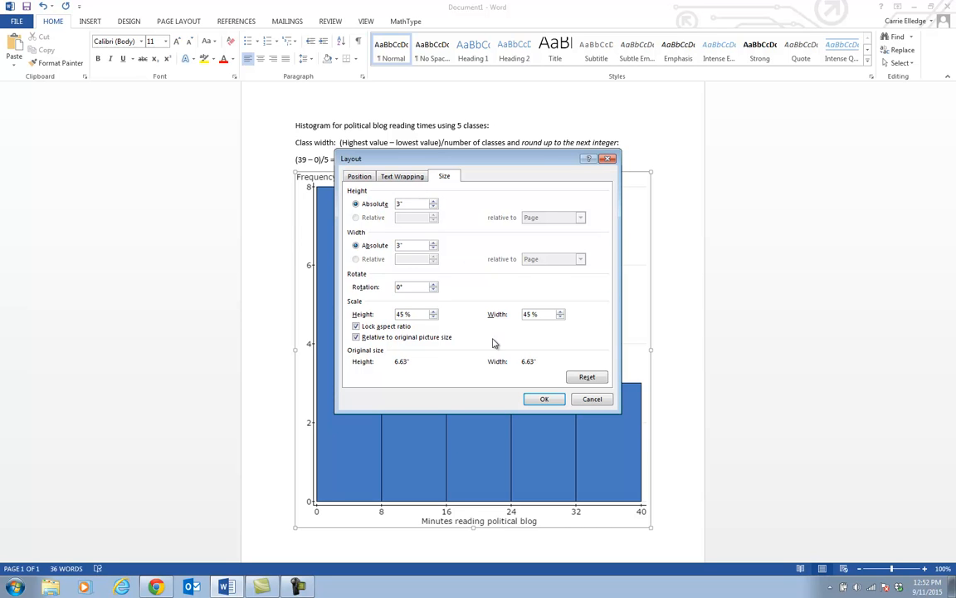
{"action": "left_click", "coordinate": [548, 402]}
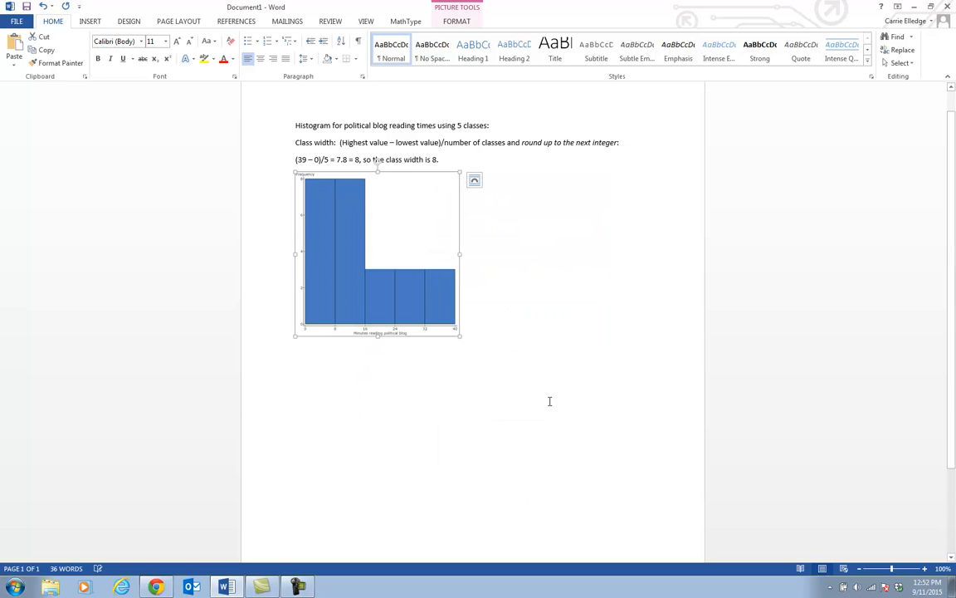
{"action": "left_click", "coordinate": [518, 269]}
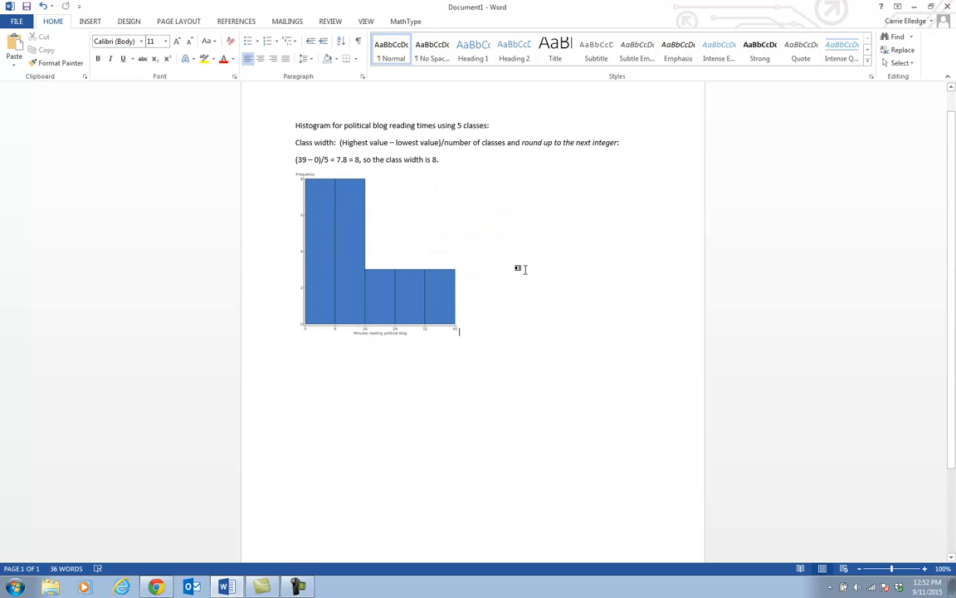